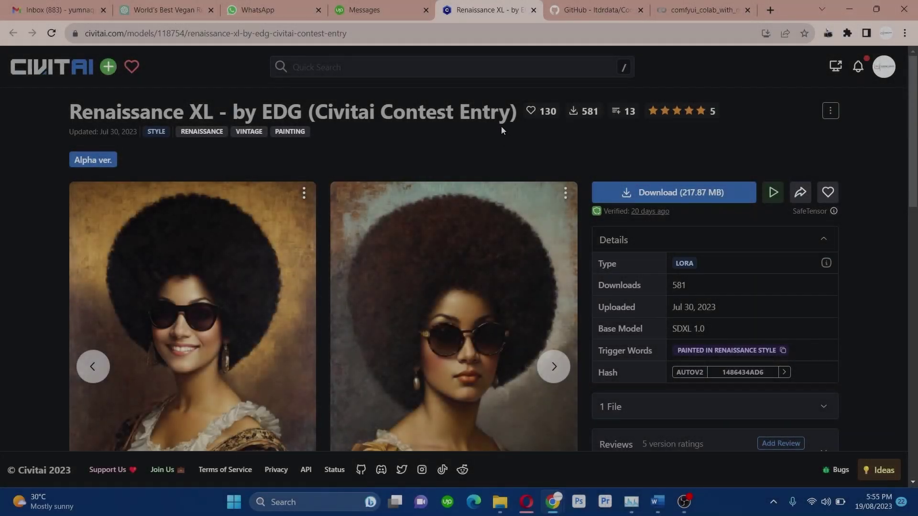
# Step: Highlight the Renaissance XL model title and its SDXL 1.0 base model
pyautogui.moveTo(520, 109); pyautogui.dragTo(67, 113)
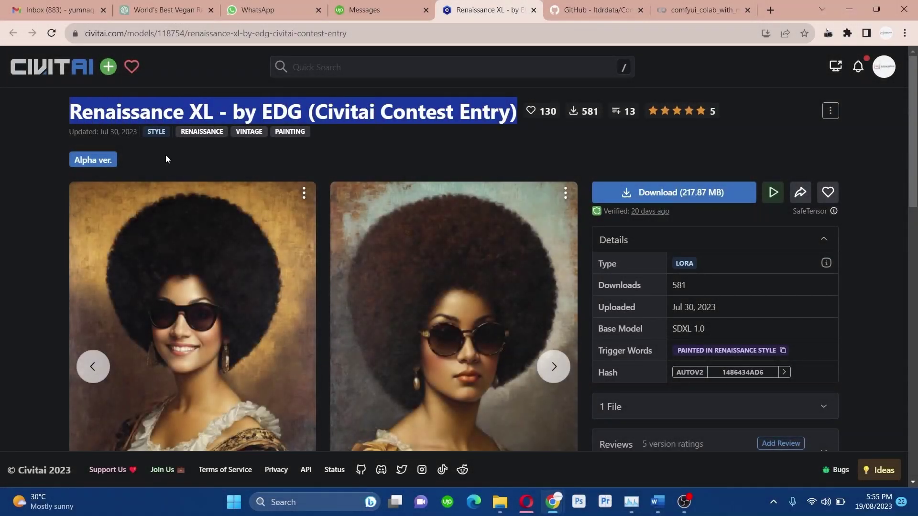
pyautogui.doubleClick(687, 262)
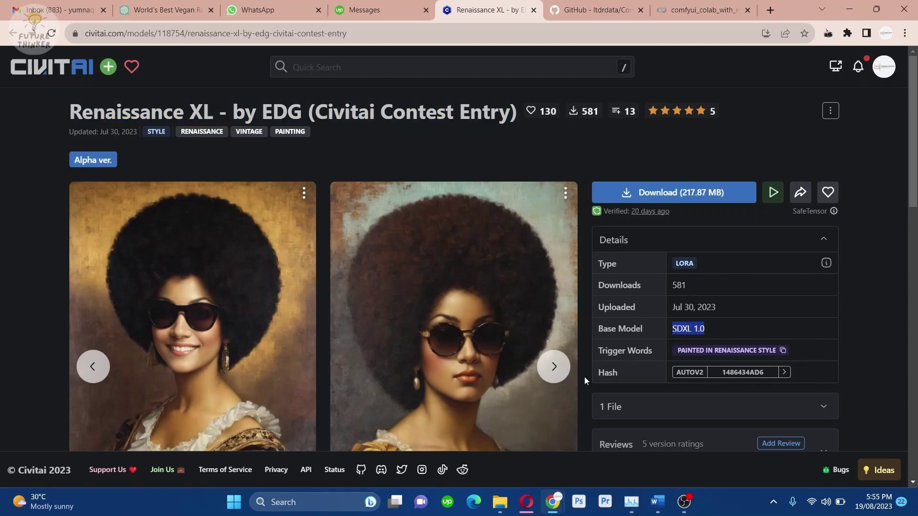
pyautogui.scroll(-2, 579, 366)
# Step: Browse the example painting carousel forward and back to reach the woman portrait
pyautogui.click(553, 288)
pyautogui.click(554, 288)
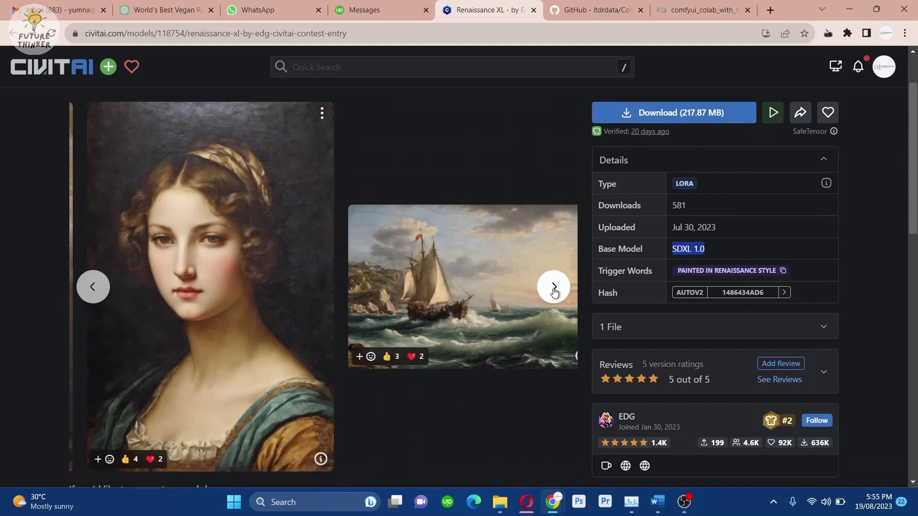
pyautogui.click(554, 288)
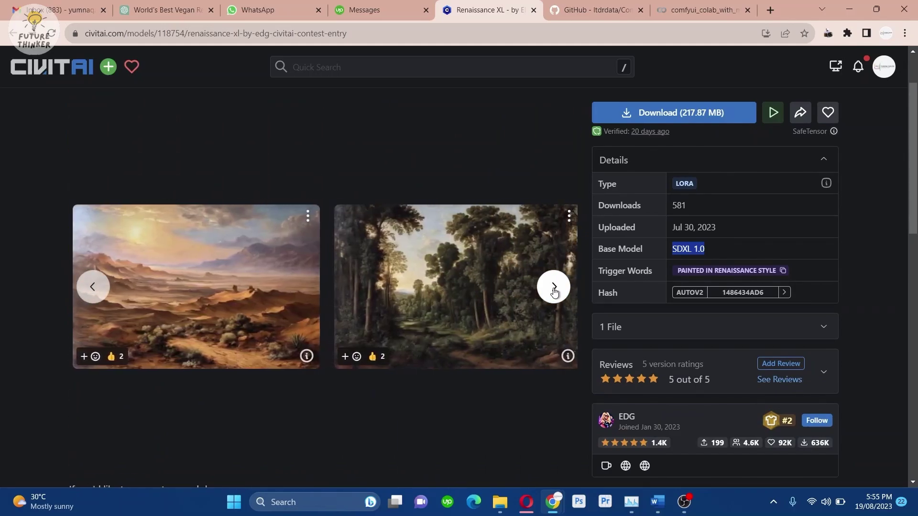
pyautogui.click(554, 288)
pyautogui.click(554, 287)
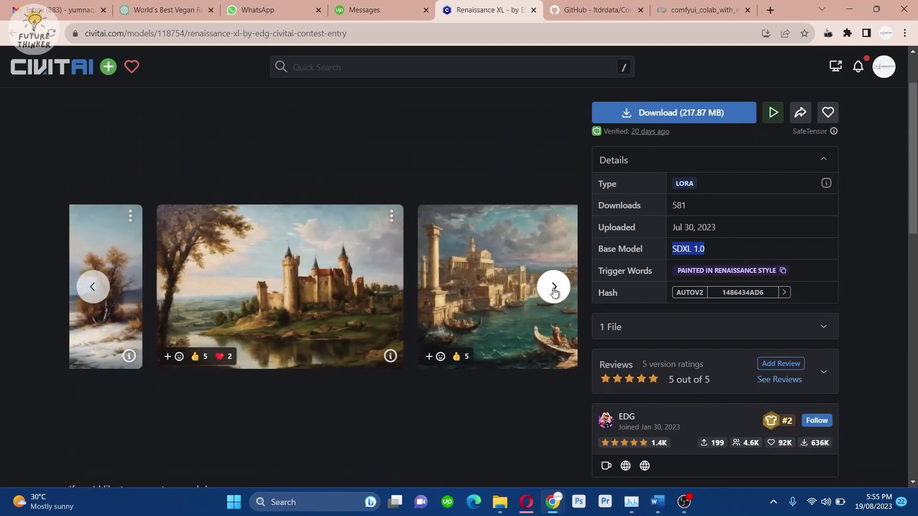
pyautogui.click(554, 288)
pyautogui.click(553, 288)
pyautogui.click(553, 288)
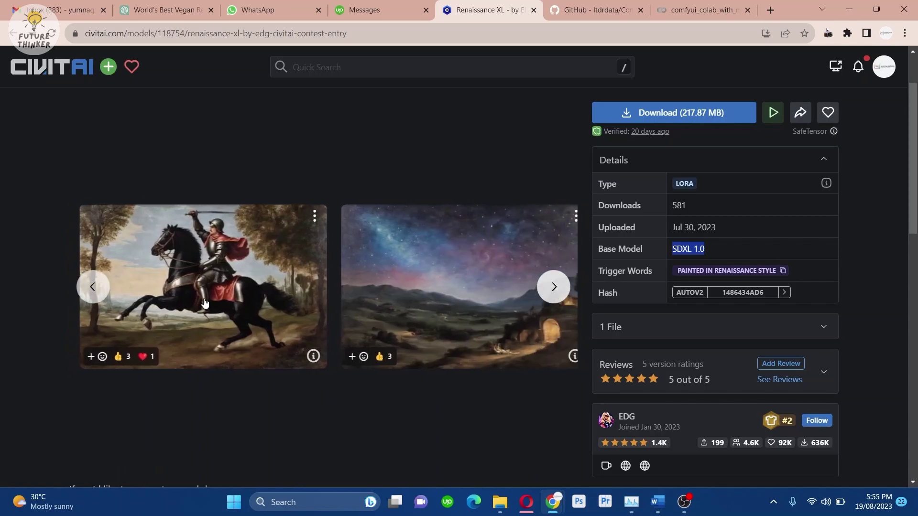
pyautogui.click(94, 288)
pyautogui.click(94, 287)
pyautogui.click(95, 287)
pyautogui.click(94, 288)
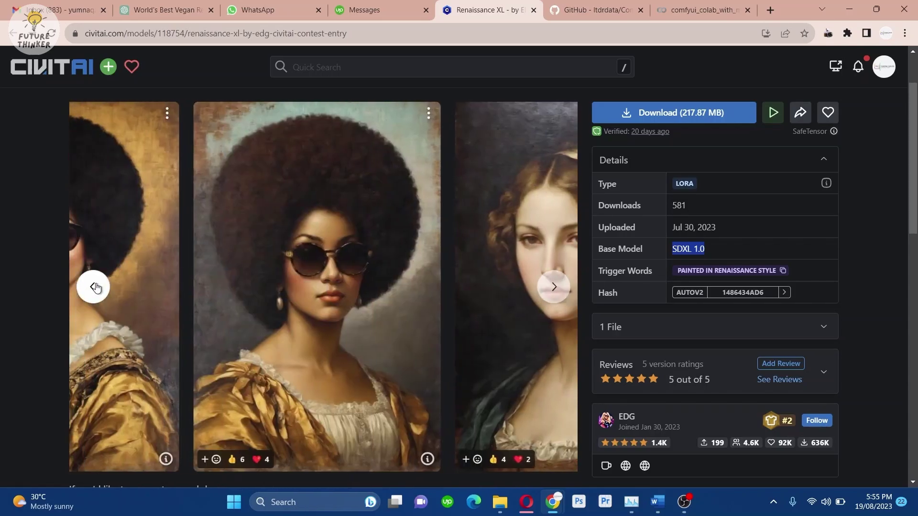
pyautogui.click(553, 287)
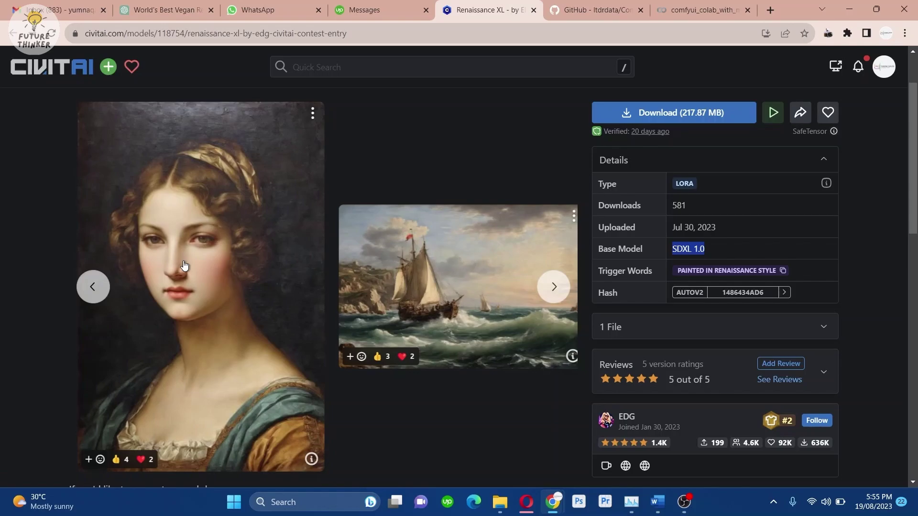
pyautogui.click(184, 266)
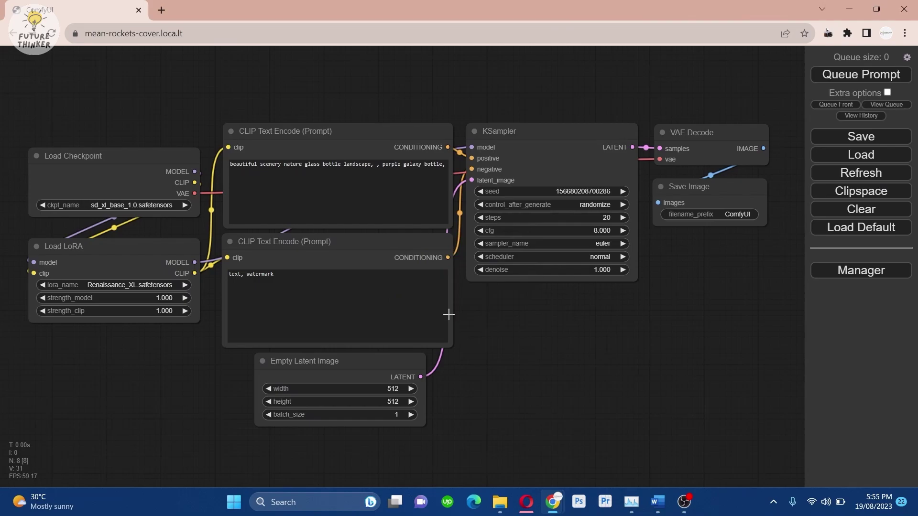
pyautogui.scroll(3, 448, 314)
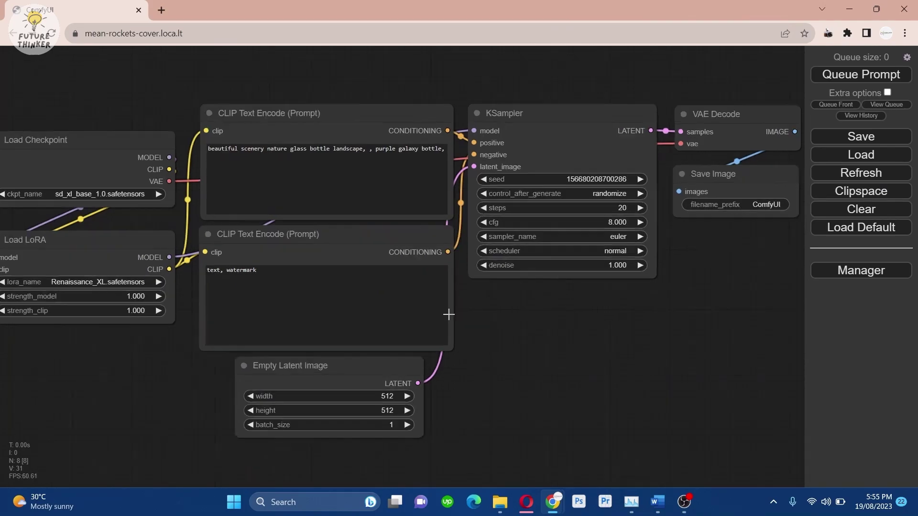
pyautogui.moveTo(544, 377); pyautogui.dragTo(747, 381)
pyautogui.scroll(2, 334, 369)
pyautogui.scroll(4, 334, 368)
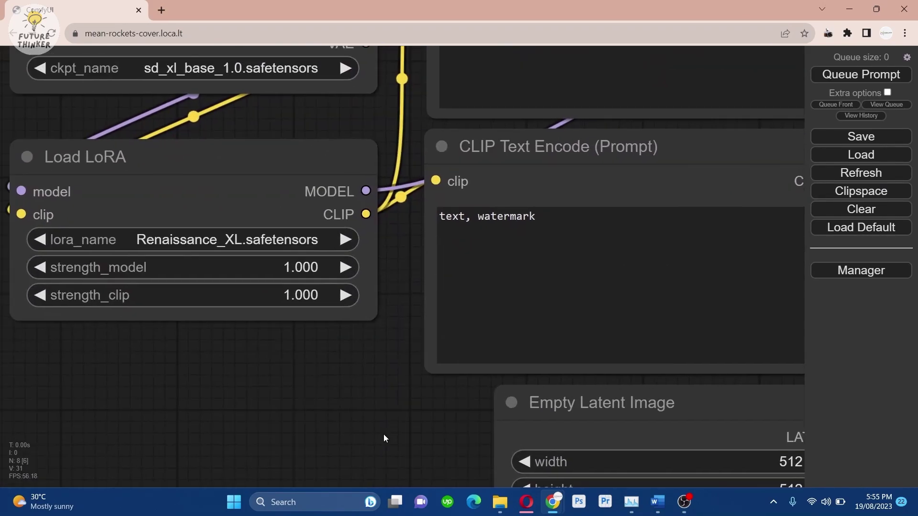
pyautogui.moveTo(385, 437); pyautogui.dragTo(468, 483)
pyautogui.scroll(-2, 468, 224)
pyautogui.moveTo(468, 224); pyautogui.dragTo(466, 243)
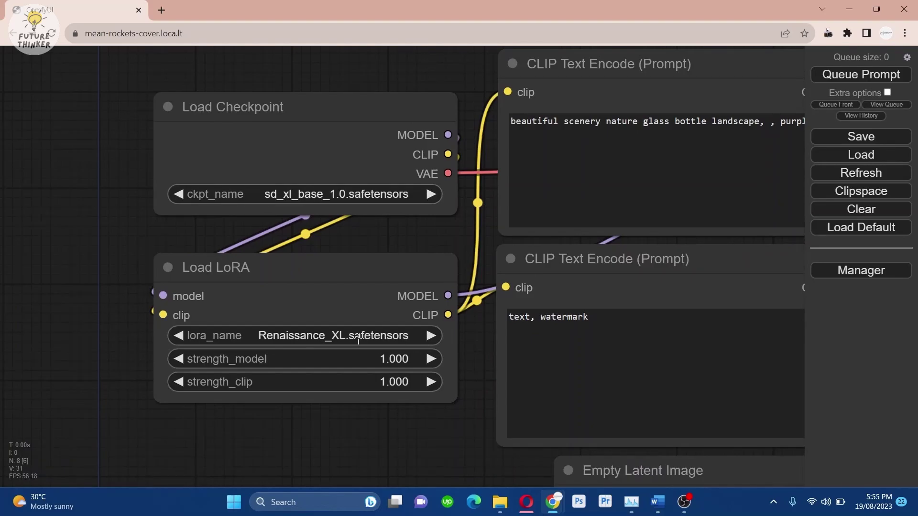
pyautogui.hotkey('alt', 'Tab')
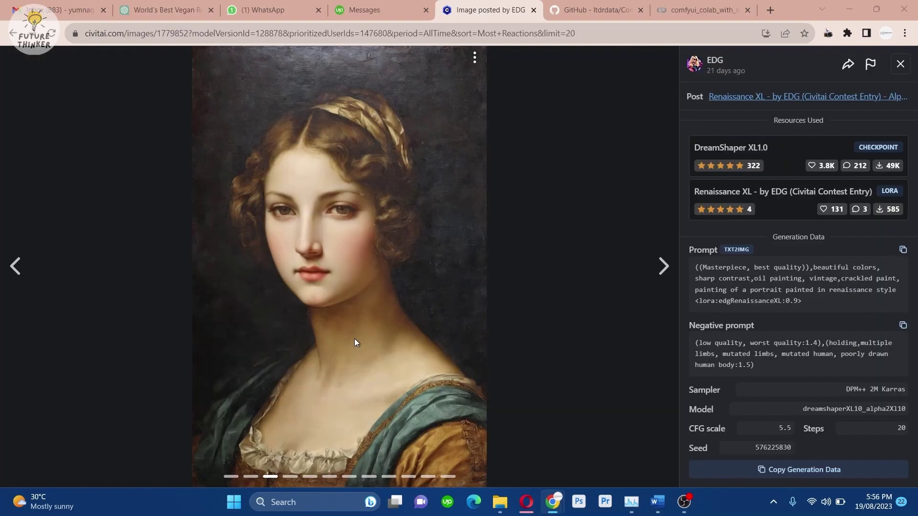
pyautogui.hotkey('alt', 'Tab')
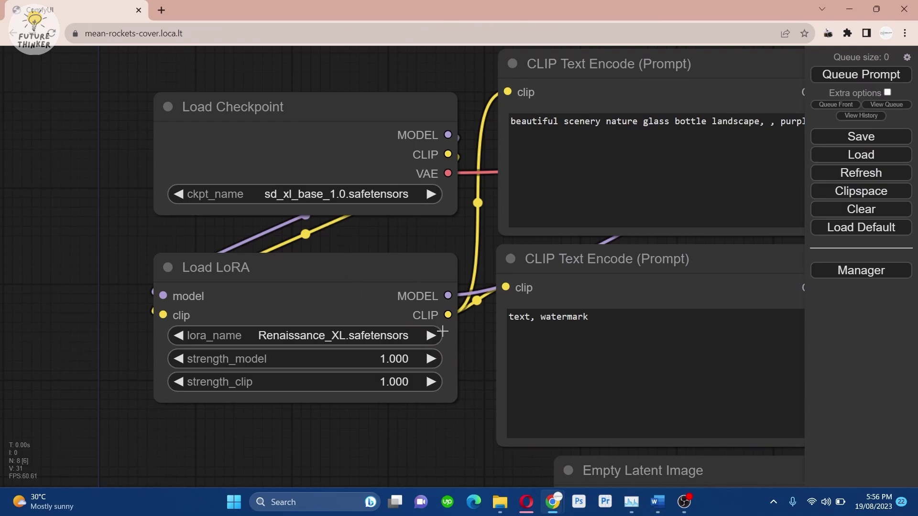
pyautogui.scroll(-1, 443, 332)
pyautogui.scroll(-1, 463, 426)
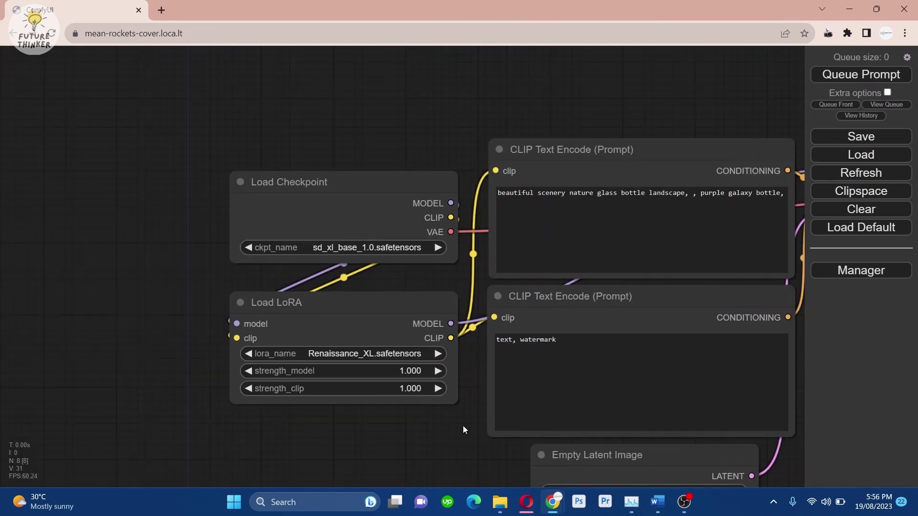
pyautogui.moveTo(463, 426); pyautogui.dragTo(246, 370)
pyautogui.moveTo(642, 345); pyautogui.dragTo(636, 322)
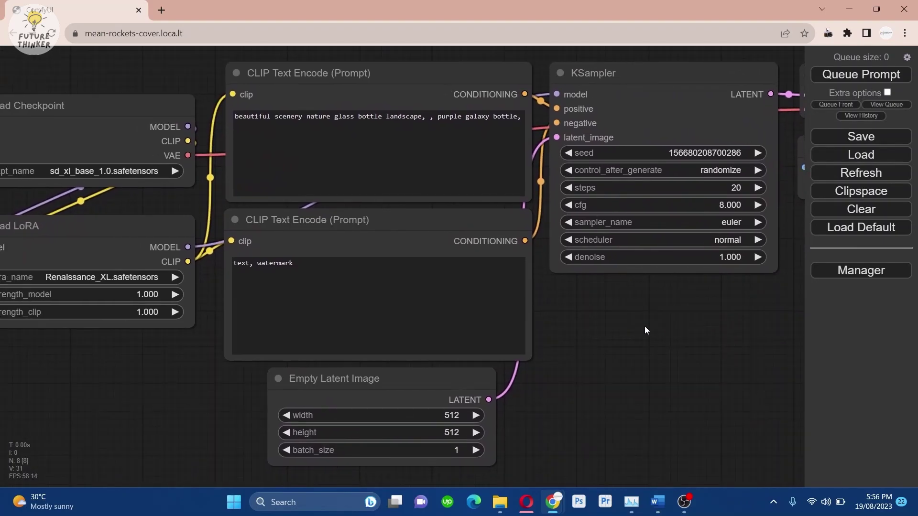
# Step: Replace the positive prompt with the Civitai portrait prompt, minus its <lora:…> tag
pyautogui.hotkey('alt', 'Tab')
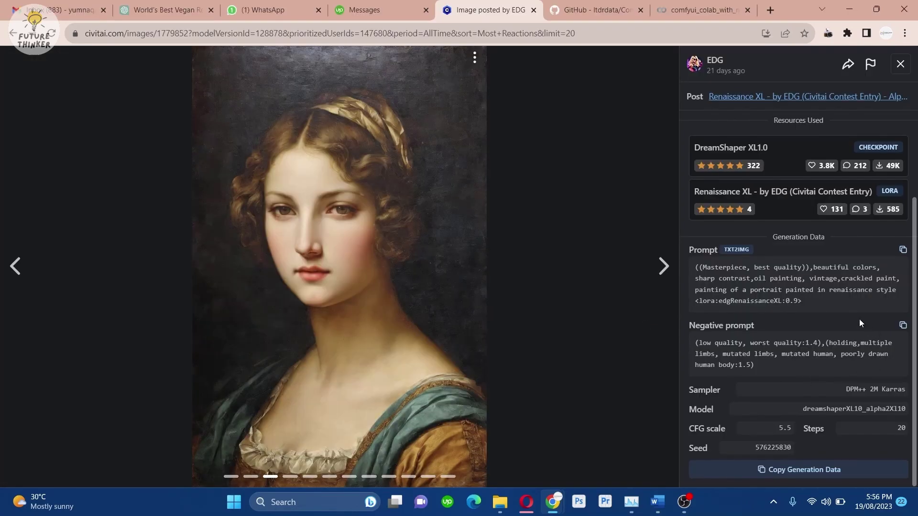
pyautogui.moveTo(824, 301); pyautogui.dragTo(696, 271)
pyautogui.hotkey('ctrl', 'c')
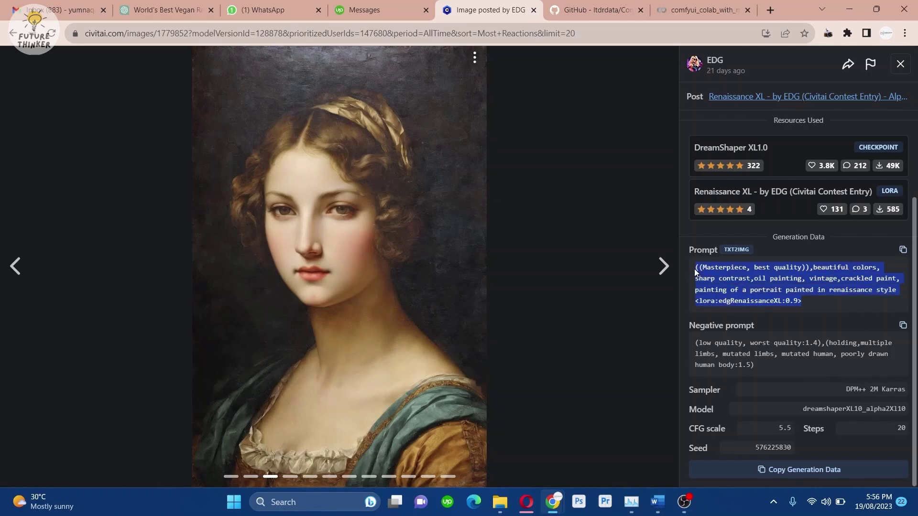
pyautogui.hotkey('alt', 'Tab')
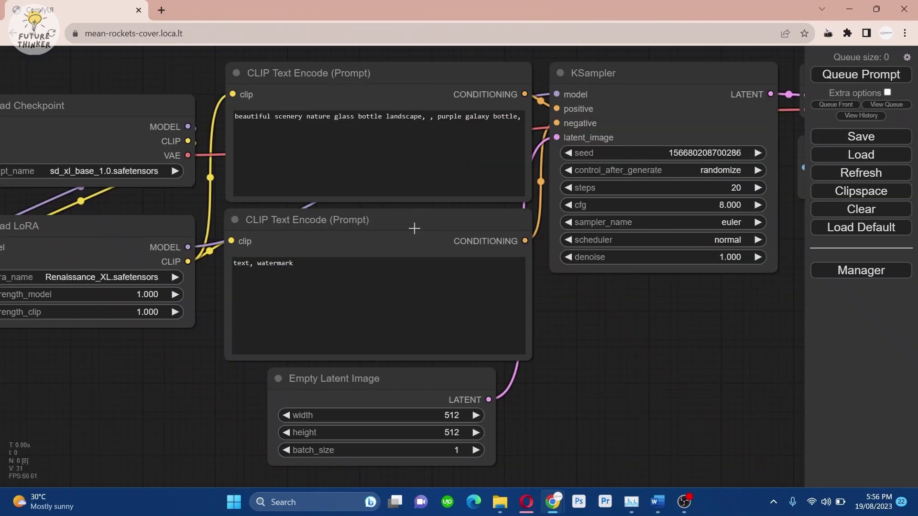
pyautogui.click(416, 163)
pyautogui.hotkey('ctrl', 'a')
pyautogui.hotkey('ctrl', 'v')
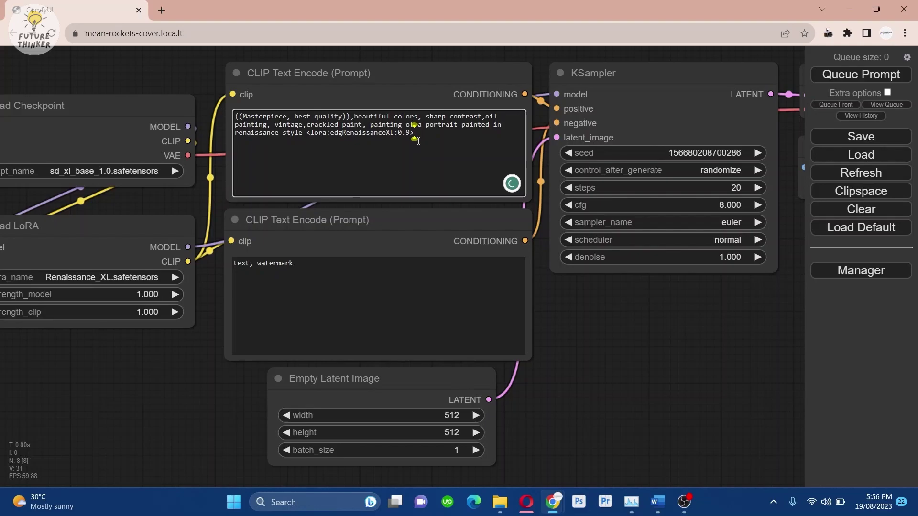
pyautogui.moveTo(419, 141); pyautogui.dragTo(304, 137)
pyautogui.press('BackSpace')
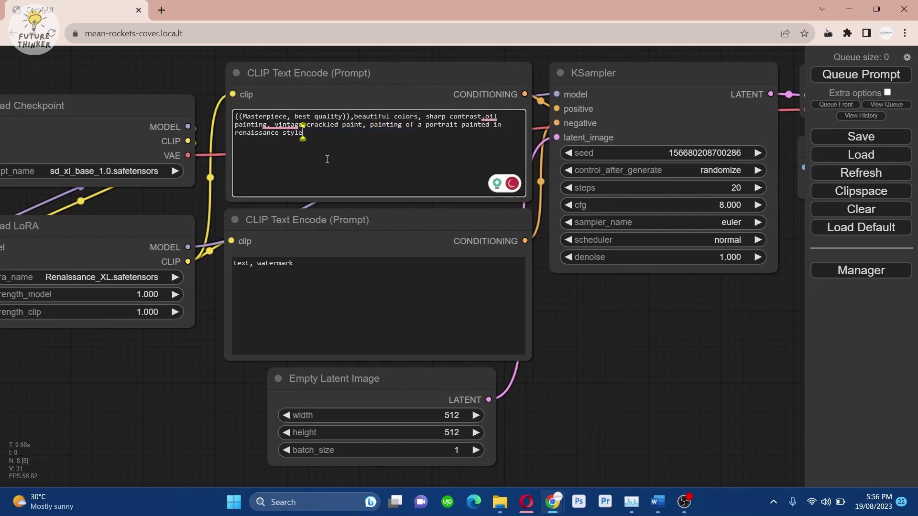
# Step: Replace the default negative prompt with the Civitai example's negative prompt
pyautogui.hotkey('alt', 'Tab')
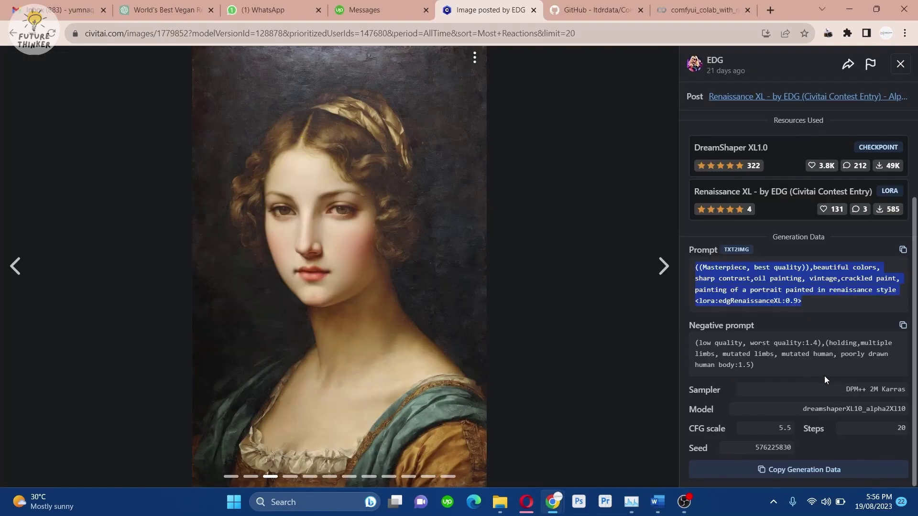
pyautogui.moveTo(676, 331); pyautogui.dragTo(688, 341)
pyautogui.hotkey('ctrl', 'c')
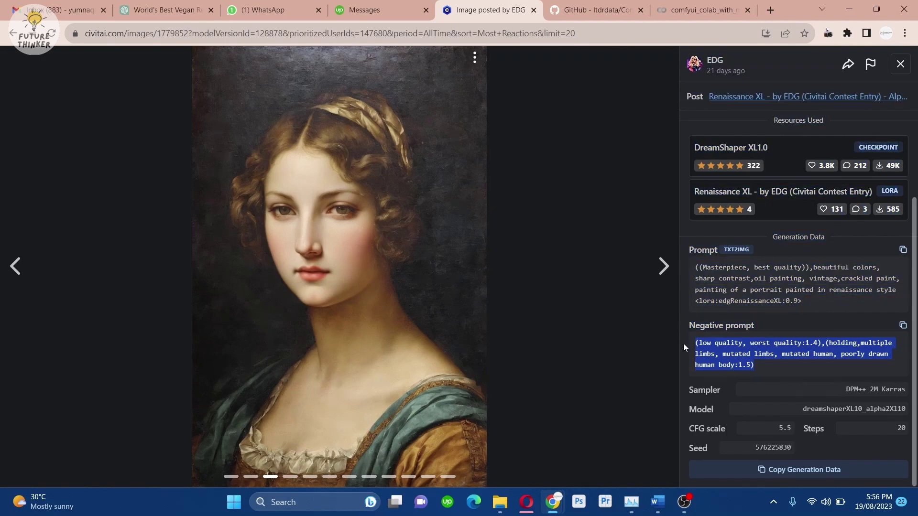
pyautogui.hotkey('alt', 'Tab')
pyautogui.click(379, 279)
pyautogui.hotkey('ctrl', 'a')
pyautogui.hotkey('ctrl', 'v')
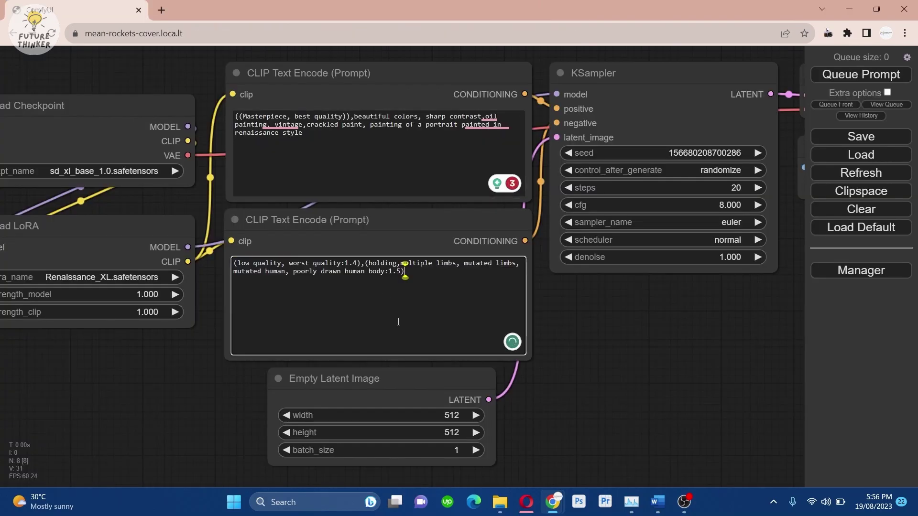
pyautogui.hotkey('alt', 'Tab')
pyautogui.hotkey('alt', 'Tab')
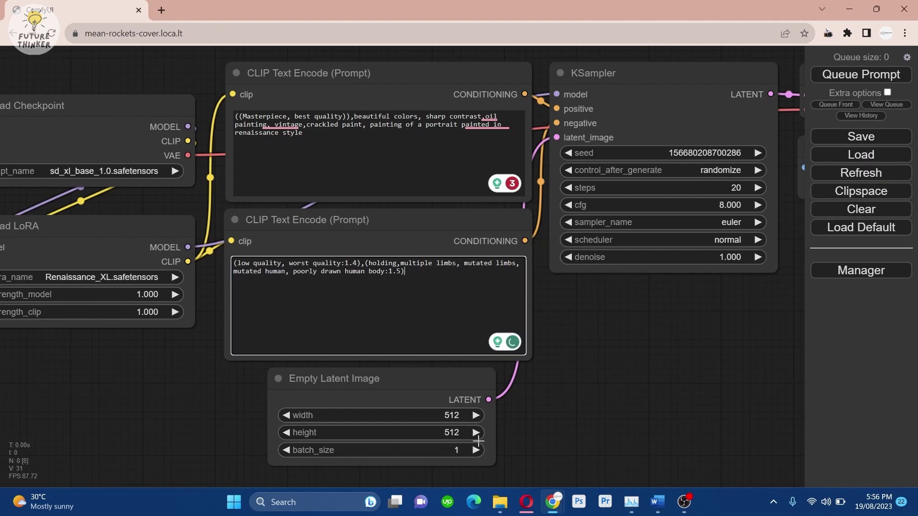
# Step: Change the image height from 512 to the new value
pyautogui.click(453, 433)
pyautogui.moveTo(506, 429); pyautogui.dragTo(476, 429)
pyautogui.write('786')
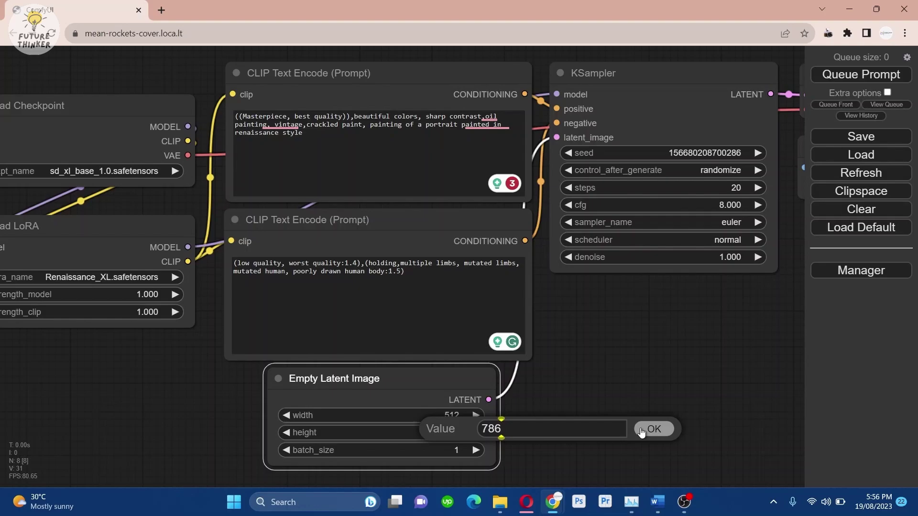
pyautogui.click(641, 430)
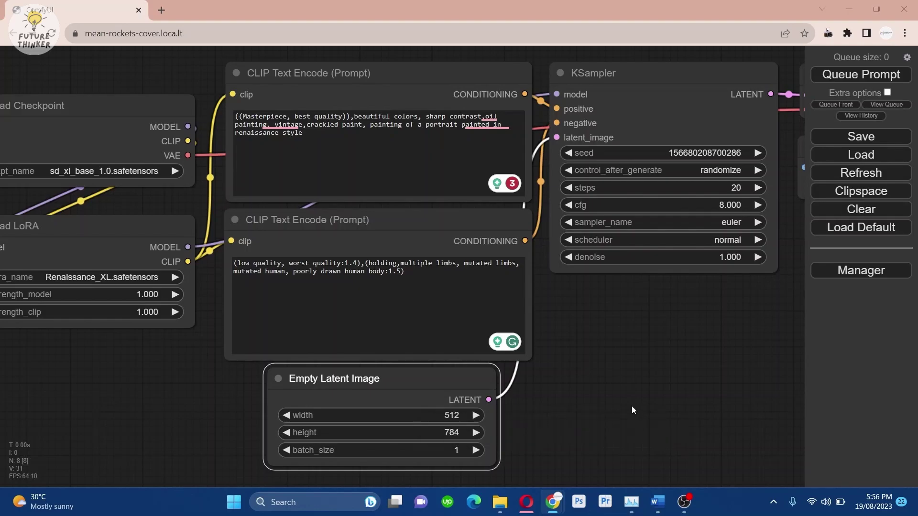
# Step: Copy the example seed, lower cfg to 5.5 and switch the sampler to dpmpp_2m_sde
pyautogui.hotkey('alt', 'Tab')
pyautogui.moveTo(753, 447); pyautogui.dragTo(792, 448)
pyautogui.hotkey('ctrl', 'c')
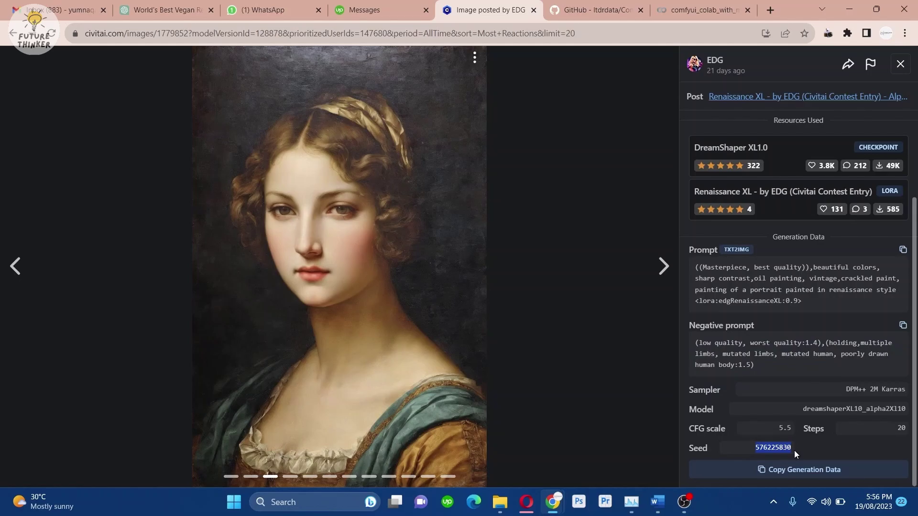
pyautogui.hotkey('alt', 'Tab')
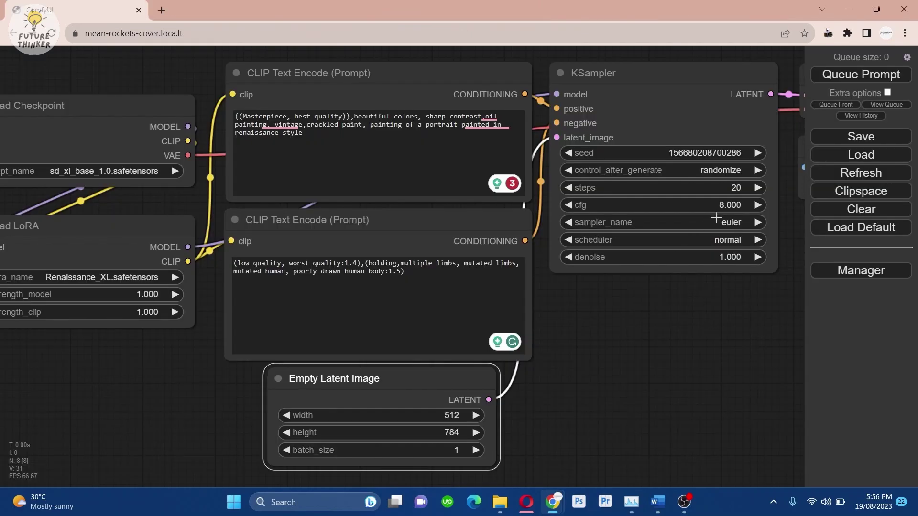
pyautogui.click(569, 206)
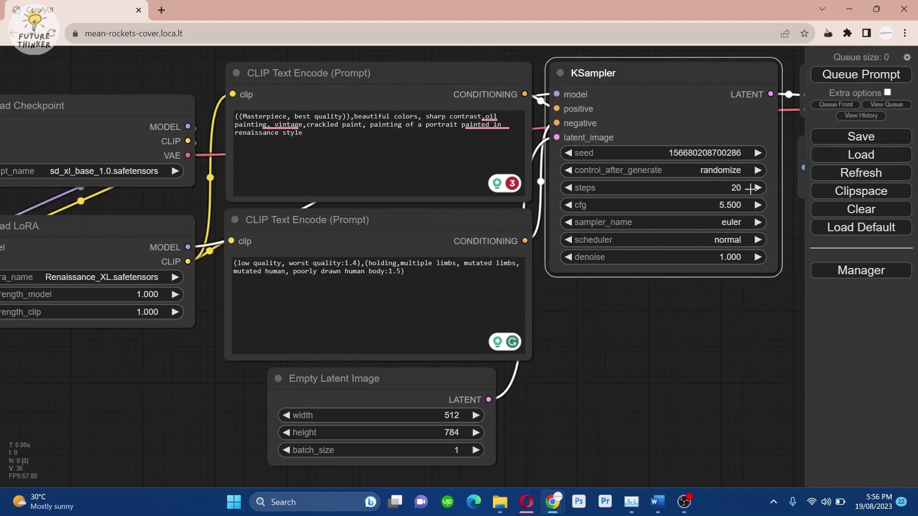
pyautogui.click(736, 227)
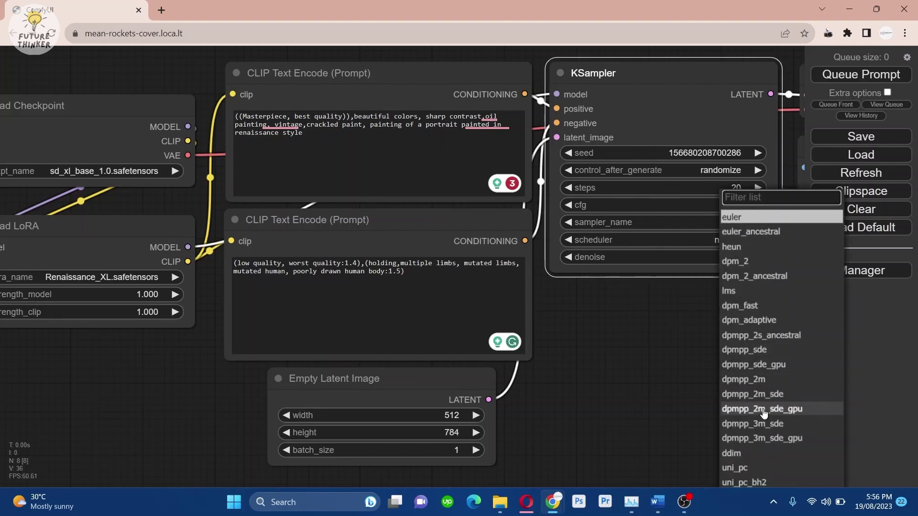
pyautogui.click(766, 391)
pyautogui.scroll(-1, 687, 340)
pyautogui.moveTo(687, 340); pyautogui.dragTo(434, 225)
# Step: Paste seed 576225830 into the KSampler and pan back to the checkpoint and LoRA nodes
pyautogui.click(456, 192)
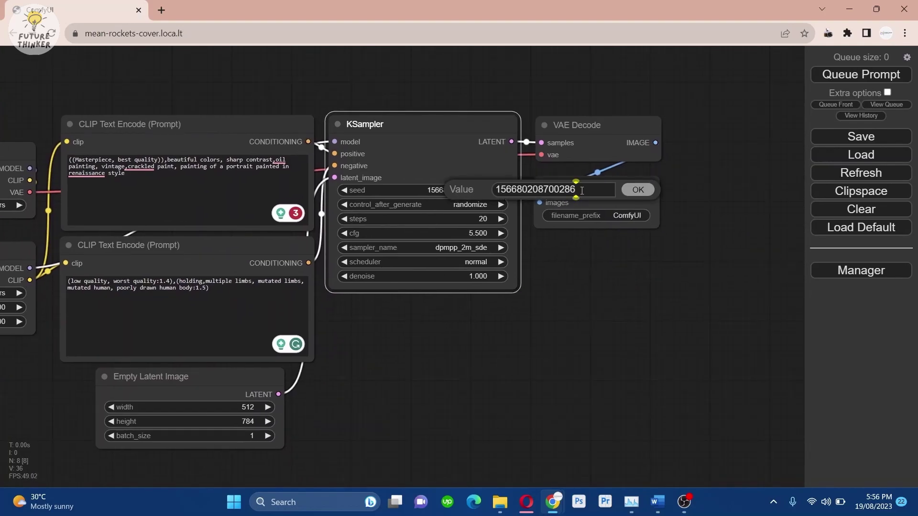
pyautogui.moveTo(582, 191); pyautogui.dragTo(498, 188)
pyautogui.hotkey('ctrl', 'v')
pyautogui.click(638, 190)
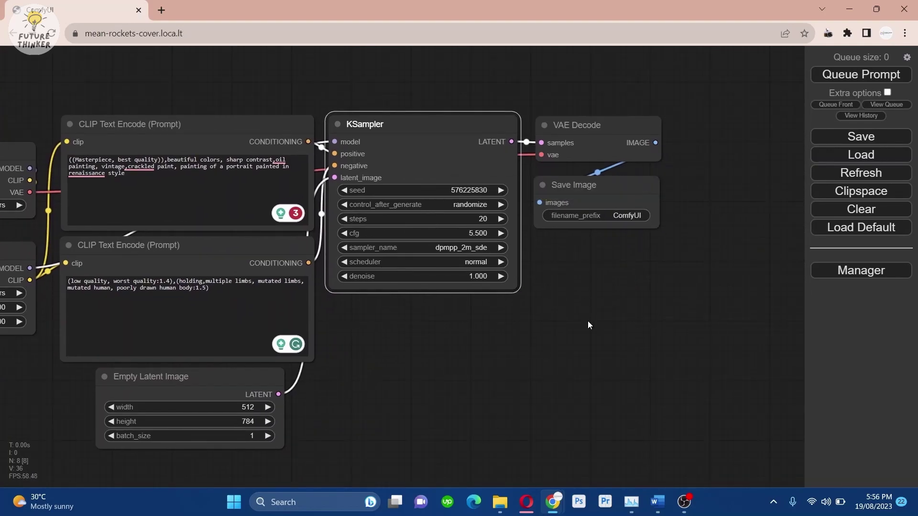
pyautogui.scroll(-1, 587, 320)
pyautogui.moveTo(587, 321); pyautogui.dragTo(779, 331)
pyautogui.scroll(2, 710, 369)
pyautogui.moveTo(710, 369); pyautogui.dragTo(767, 377)
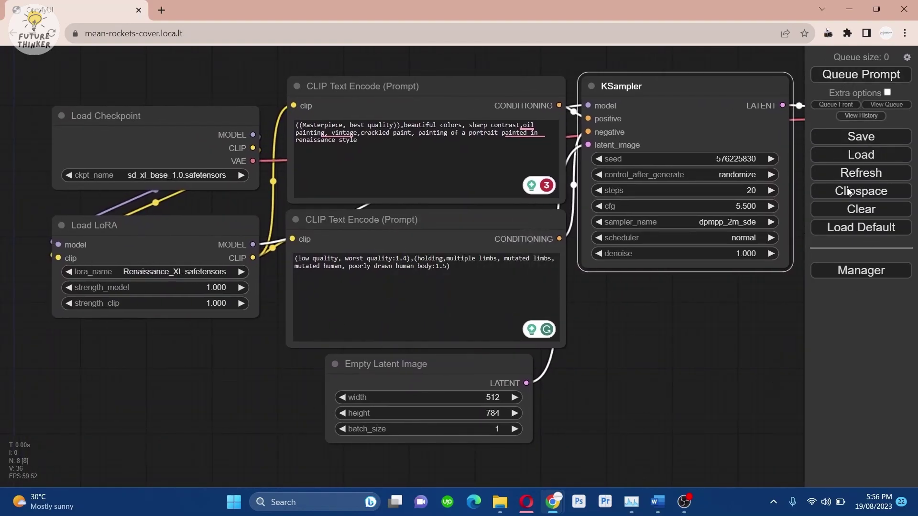
# Step: Queue the portrait workflow with Ctrl+Enter to generate the image
pyautogui.hotkey('ctrl', 'Return')
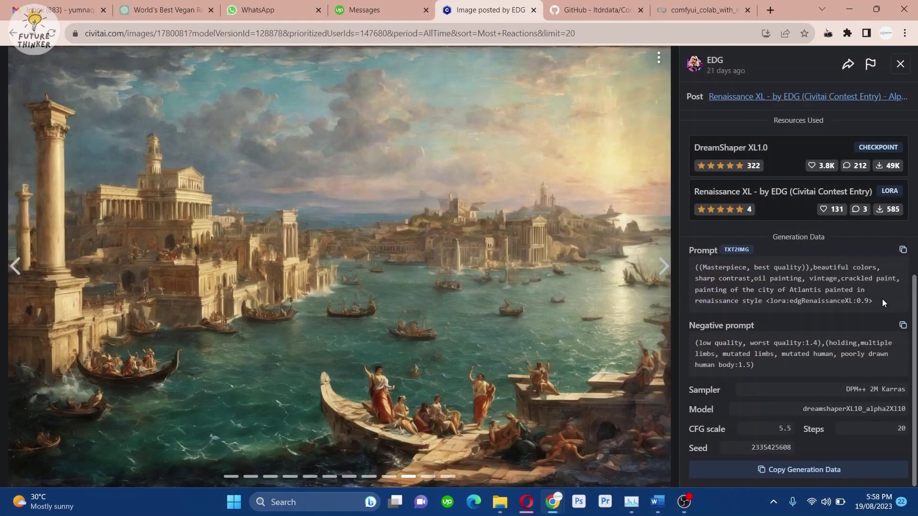
# Step: Copy the Atlantis example prompt text into the workflow's prompt node
pyautogui.moveTo(882, 300); pyautogui.dragTo(696, 267)
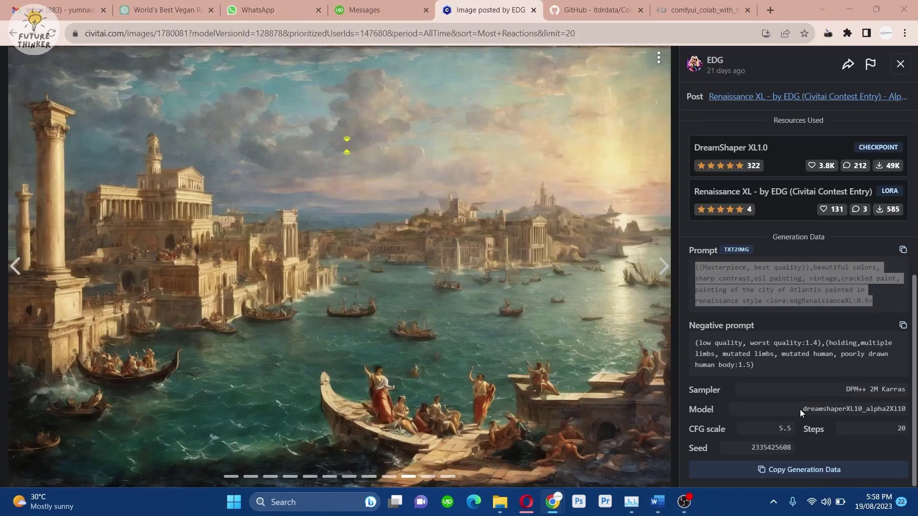
pyautogui.moveTo(755, 366); pyautogui.dragTo(691, 343)
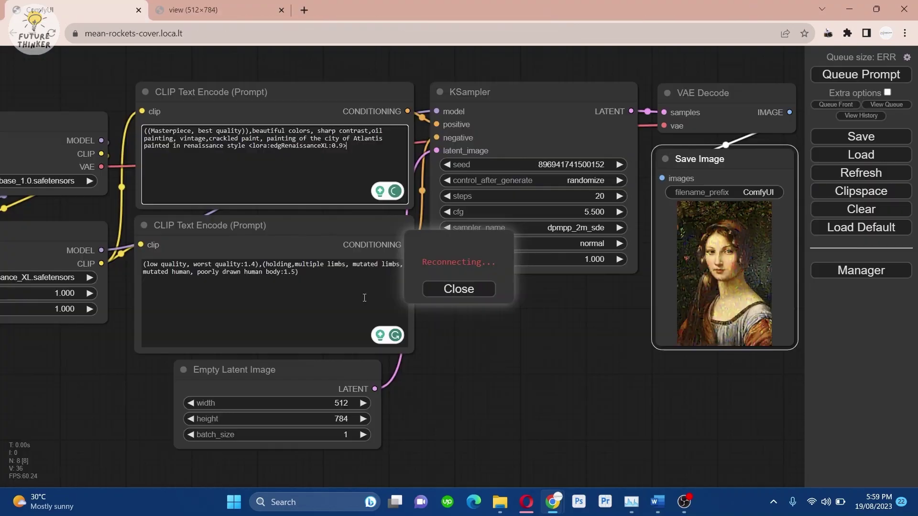
pyautogui.write('(low quality, worst quality:1.4),(holding,multiple limbs, mutated limbs, mutated human, poorly drawn human body:1.5)')
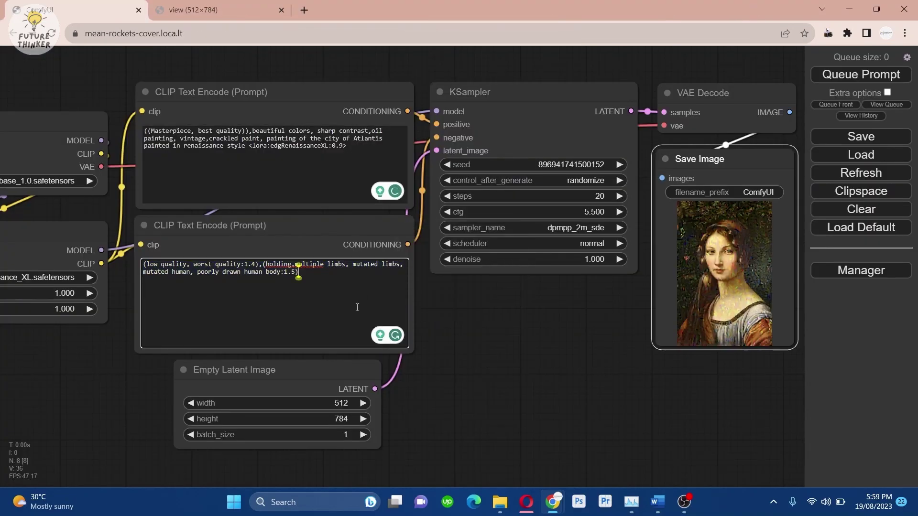
# Step: Set the image size to 784 wide by 512 high
pyautogui.click(335, 419)
pyautogui.doubleClick(377, 416)
pyautogui.write('512')
pyautogui.click(536, 418)
pyautogui.click(335, 403)
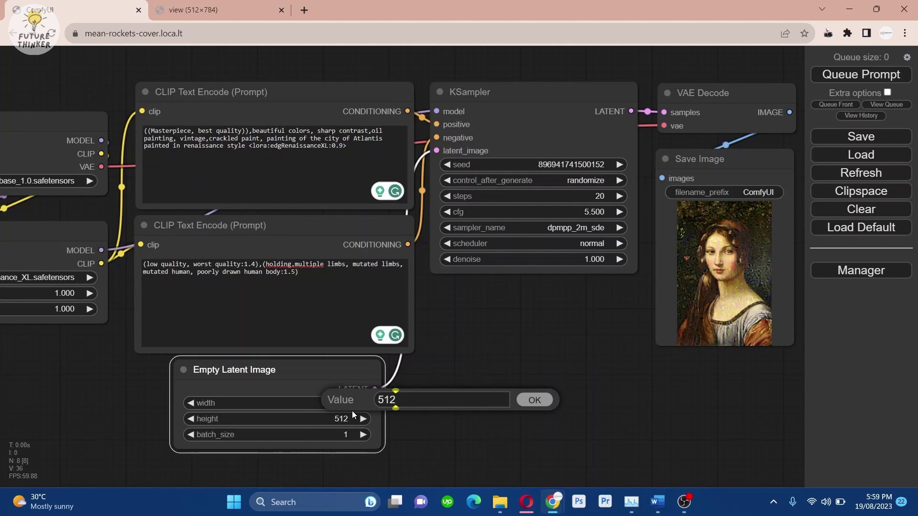
pyautogui.write('786')
pyautogui.press('Delete')
pyautogui.press('Delete')
pyautogui.press('Delete')
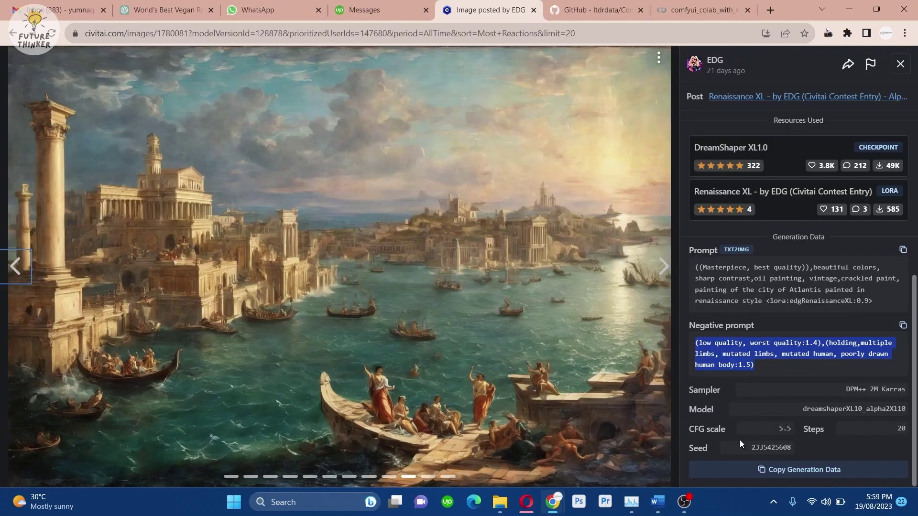
pyautogui.doubleClick(791, 446)
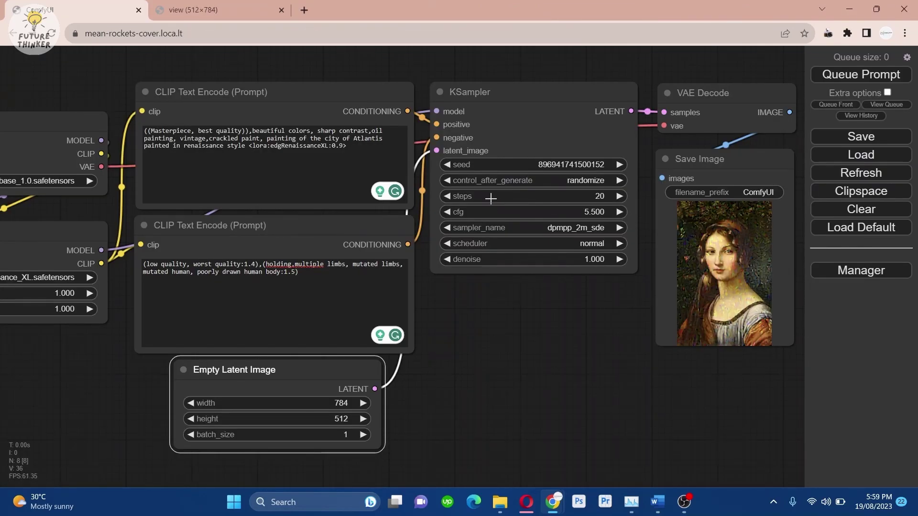
pyautogui.click(567, 165)
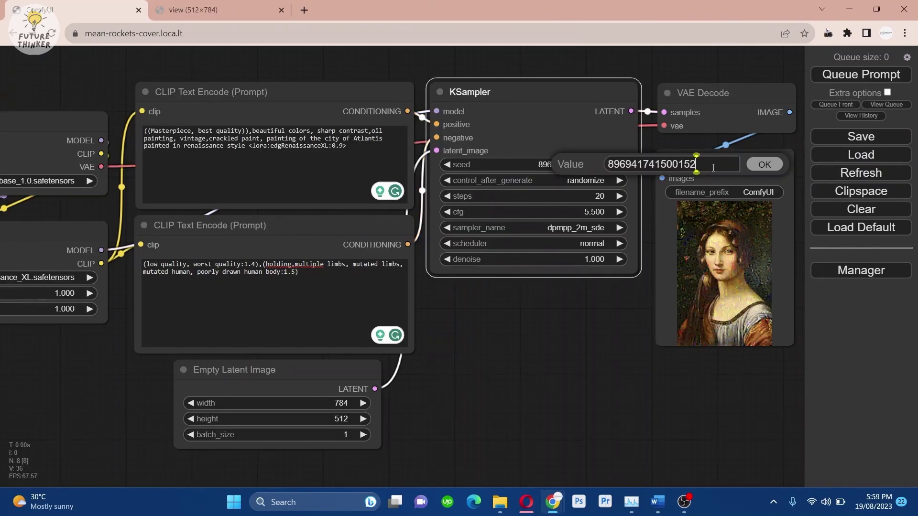
pyautogui.hotkey('ctrl', 'v')
pyautogui.click(766, 163)
pyautogui.click(586, 228)
pyautogui.click(613, 358)
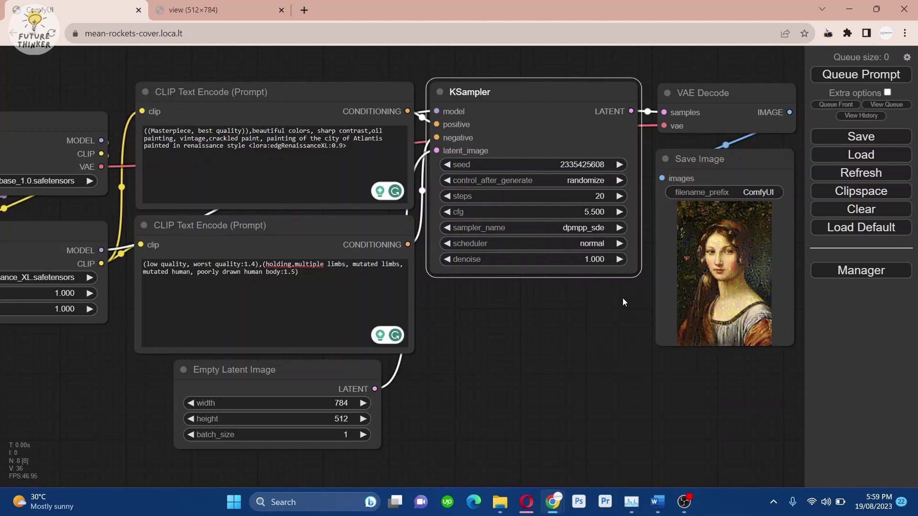
pyautogui.click(856, 74)
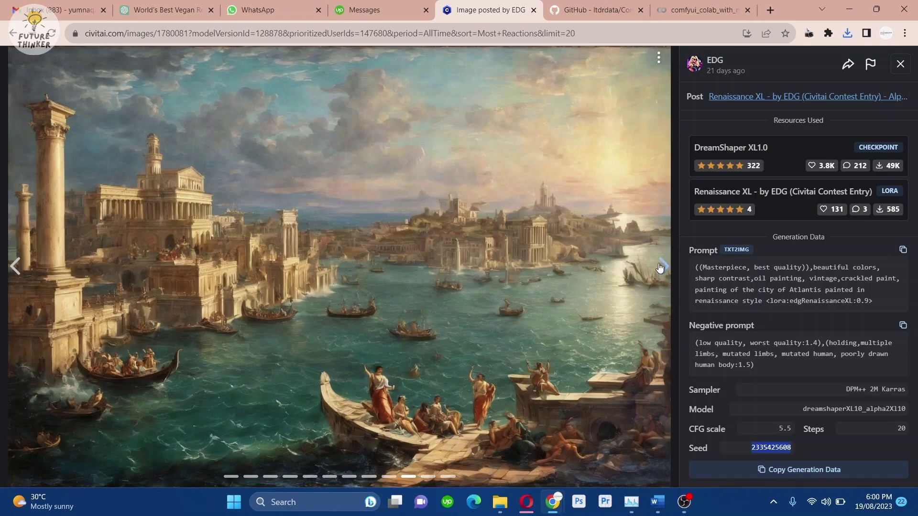
# Step: Advance to the knight example and paste its prompt into the positive prompt
pyautogui.click(662, 267)
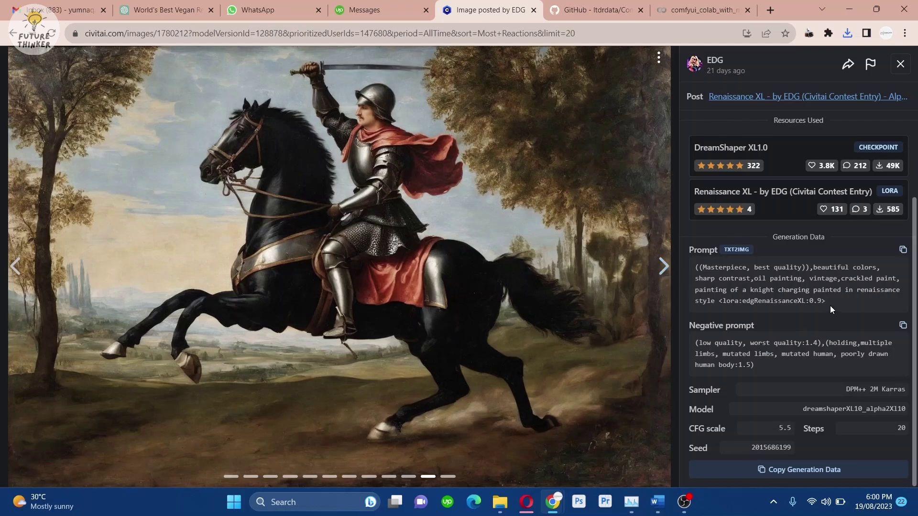
pyautogui.moveTo(830, 306); pyautogui.dragTo(696, 269)
pyautogui.hotkey('ctrl', 'c')
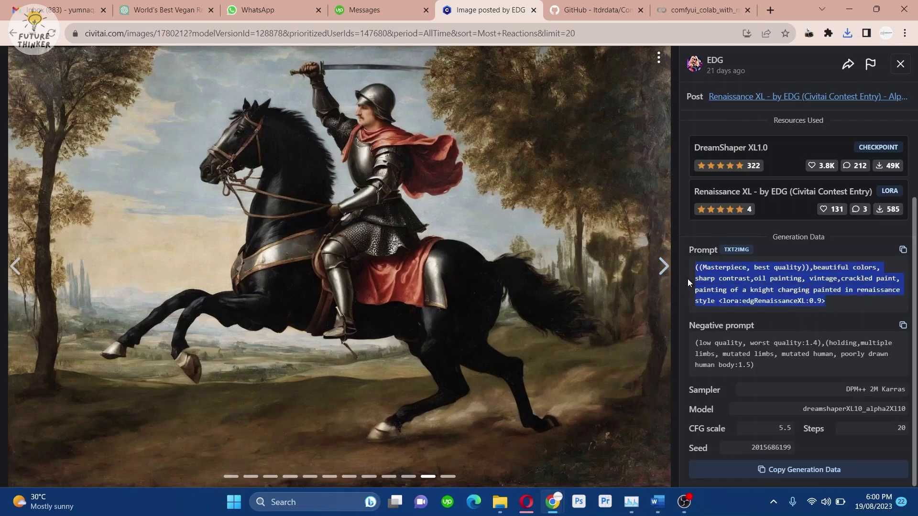
pyautogui.hotkey('alt', 'Tab')
pyautogui.click(349, 166)
pyautogui.hotkey('ctrl', 'a')
pyautogui.hotkey('ctrl', 'v')
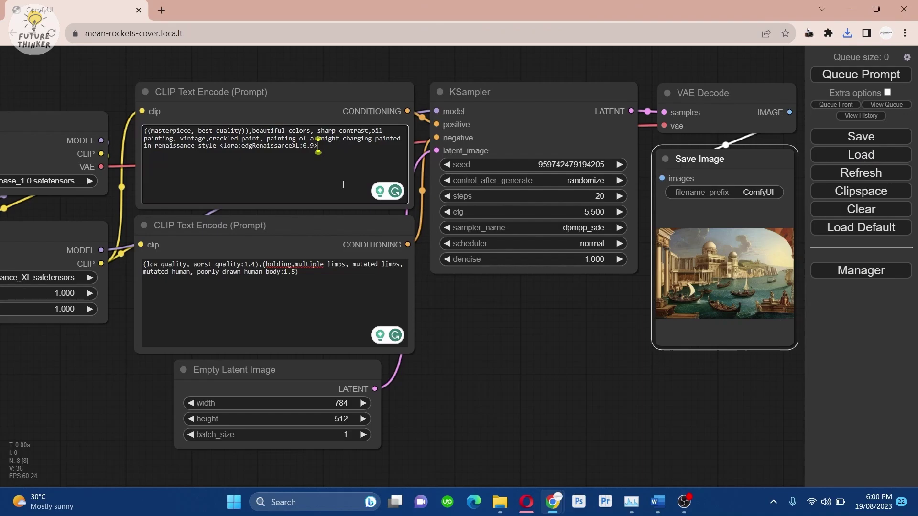
# Step: Replace the negative prompt with the knight example's negative prompt
pyautogui.hotkey('alt', 'Tab')
pyautogui.moveTo(810, 365); pyautogui.dragTo(693, 340)
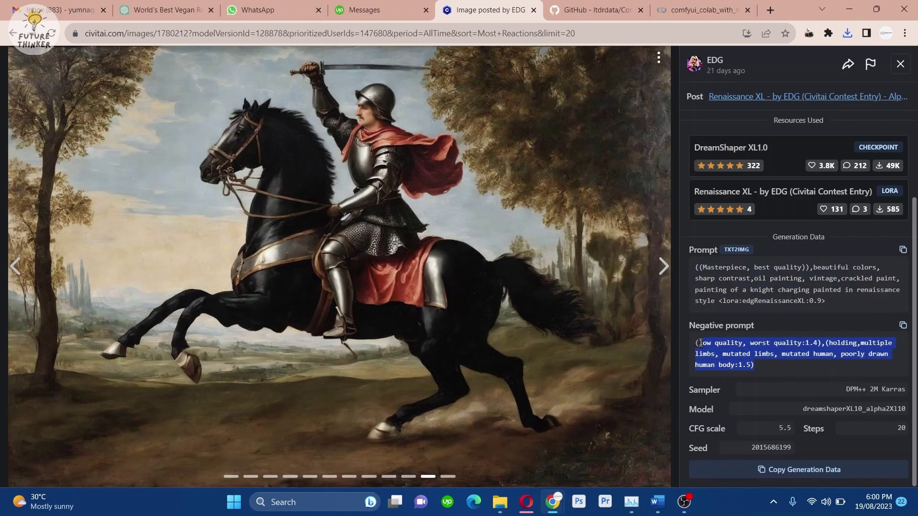
pyautogui.hotkey('ctrl', 'c')
pyautogui.hotkey('alt', 'Tab')
pyautogui.click(309, 289)
pyautogui.hotkey('ctrl', 'a')
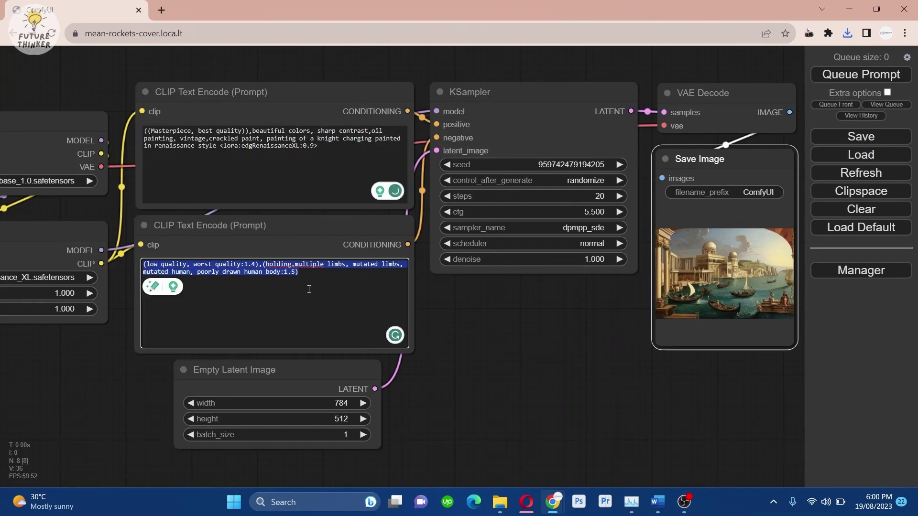
pyautogui.hotkey('ctrl', 'v')
# Step: Queue a generation with the new knight prompts using Ctrl+Enter
pyautogui.hotkey('alt', 'Tab')
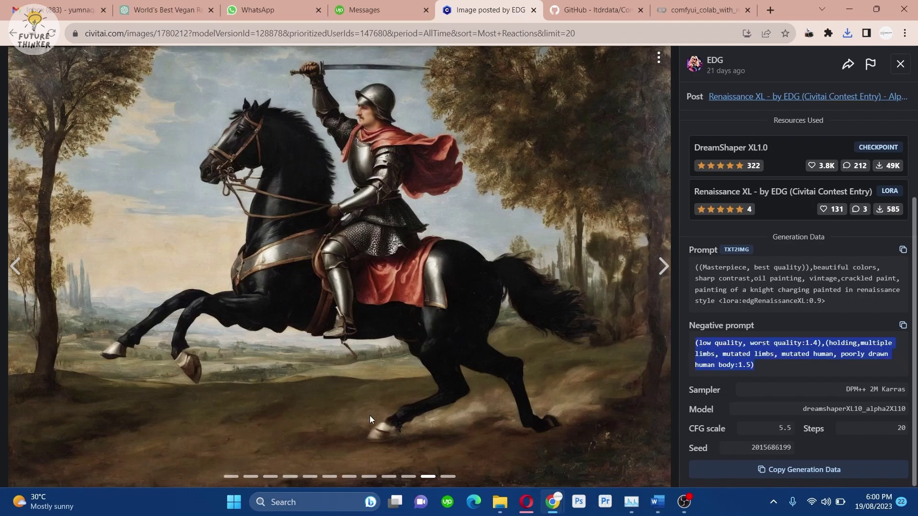
pyautogui.hotkey('alt', 'Tab')
pyautogui.hotkey('ctrl', 'Return')
pyautogui.hotkey('alt', 'Tab')
pyautogui.moveTo(750, 450); pyautogui.dragTo(791, 450)
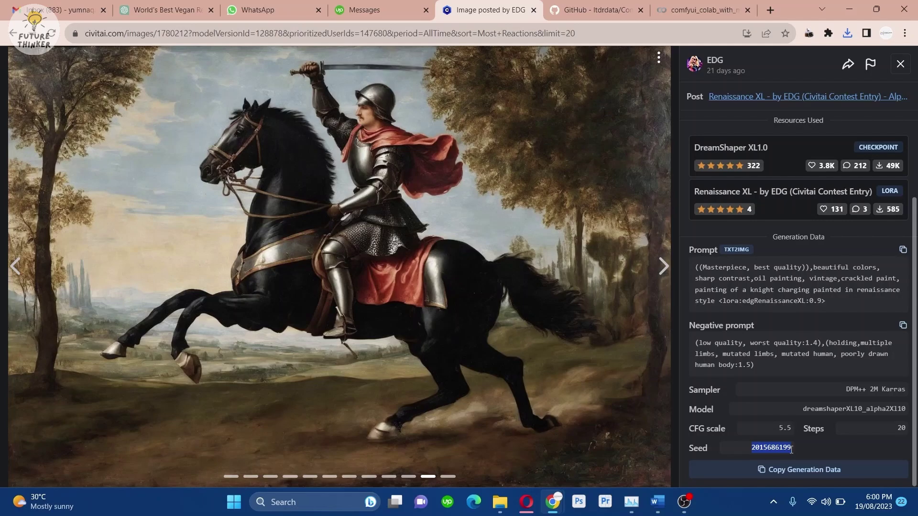
pyautogui.hotkey('alt', 'Tab')
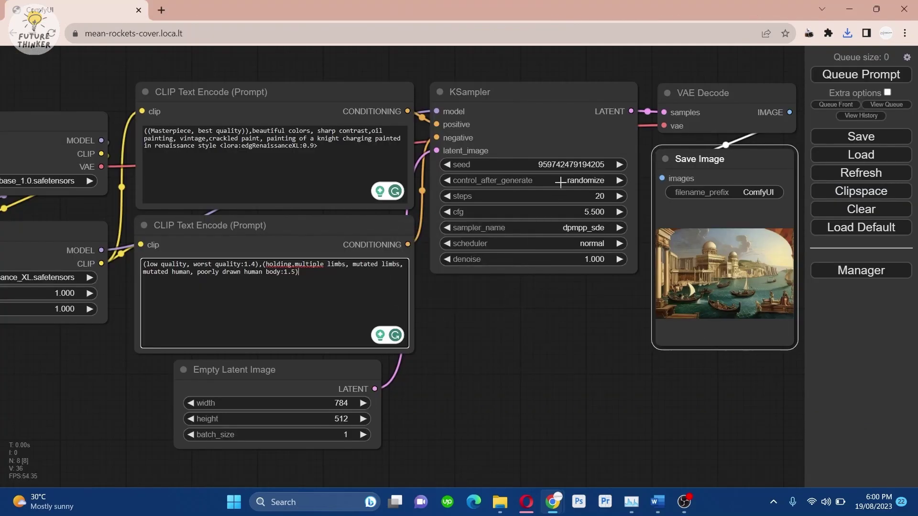
pyautogui.click(565, 165)
pyautogui.moveTo(700, 169); pyautogui.dragTo(611, 165)
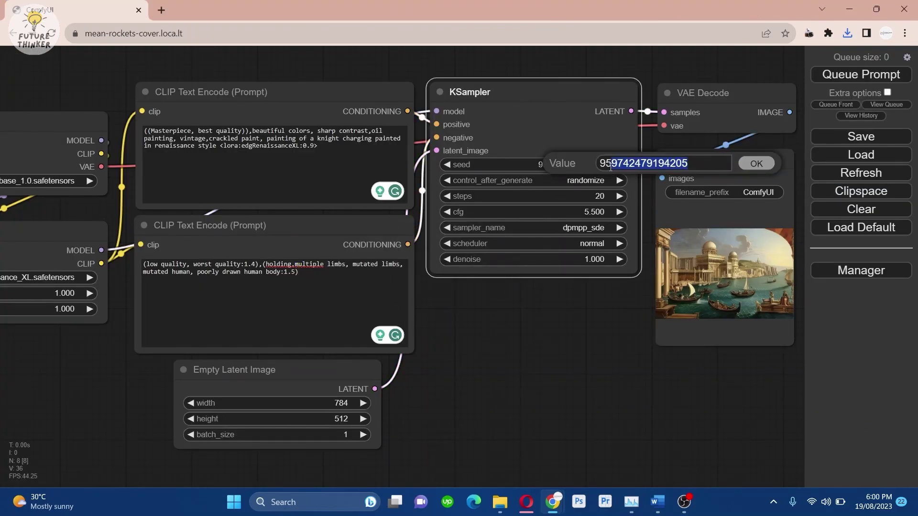
pyautogui.hotkey('ctrl', 'v')
pyautogui.click(757, 163)
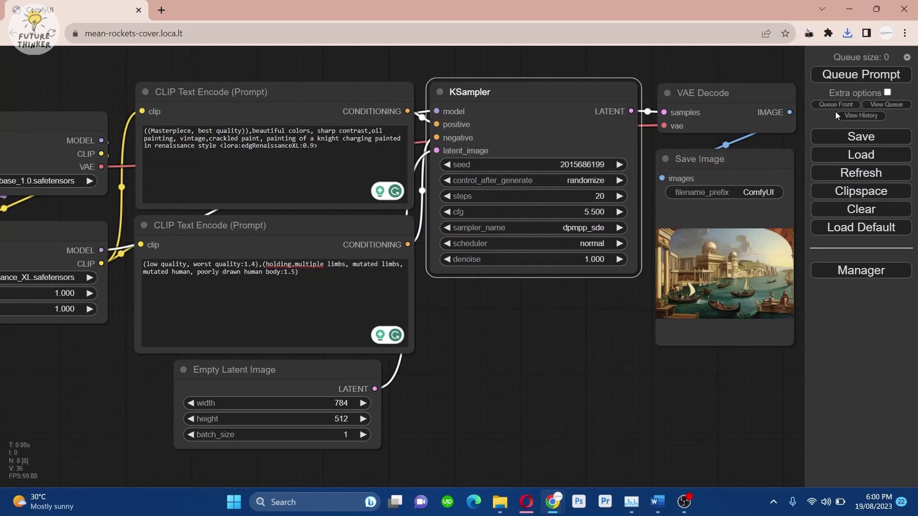
pyautogui.click(364, 434)
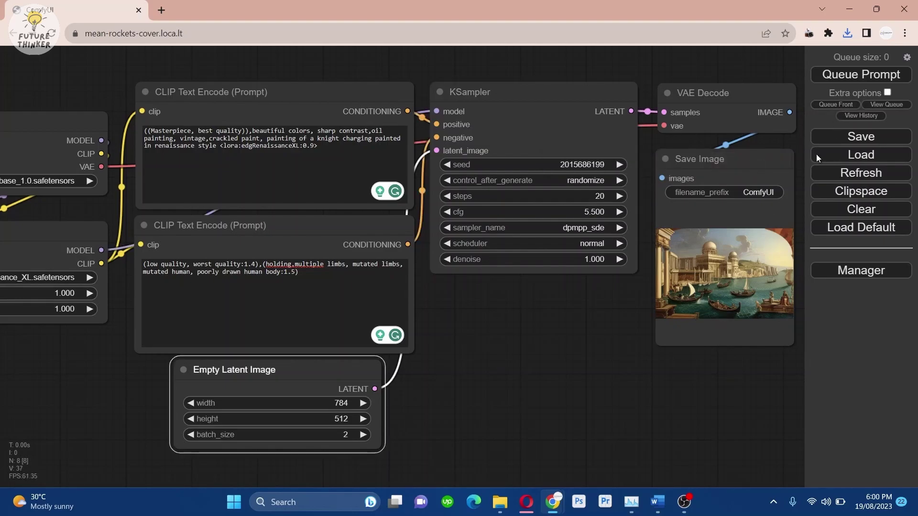
pyautogui.click(870, 76)
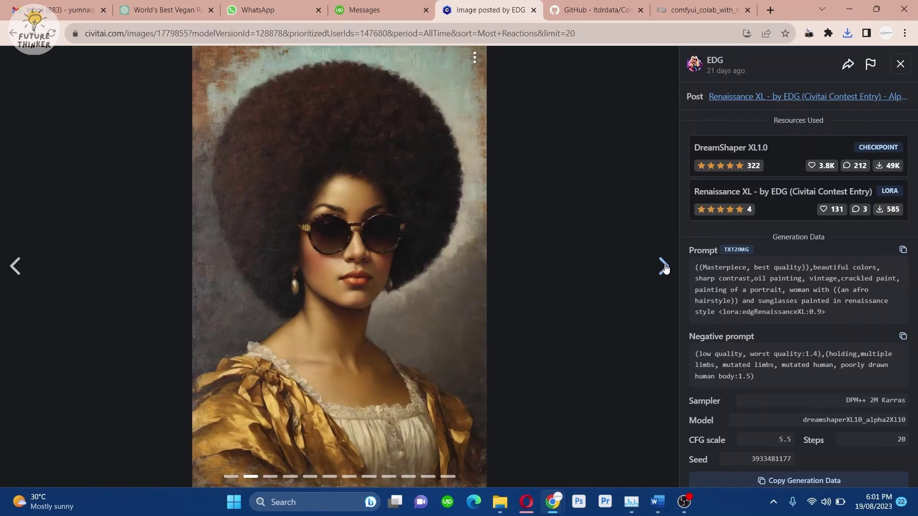
# Step: Copy the afro portrait prompts and set the size to 512 wide by 784 high
pyautogui.moveTo(826, 312); pyautogui.dragTo(695, 268)
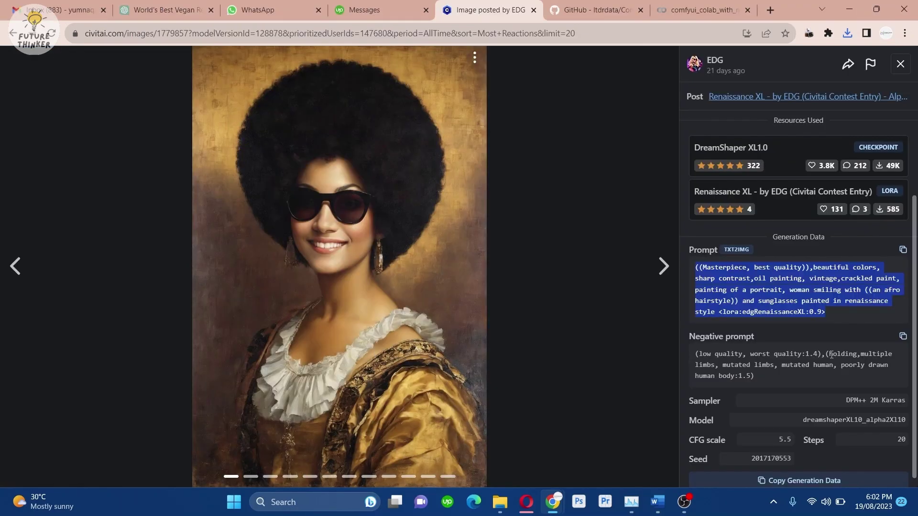
pyautogui.moveTo(754, 377); pyautogui.dragTo(702, 354)
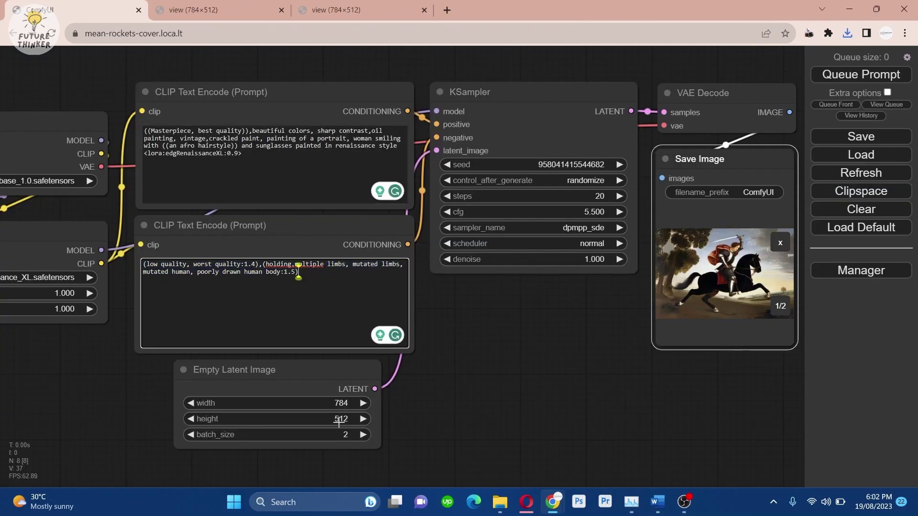
pyautogui.click(337, 419)
pyautogui.write('784')
pyautogui.press('Return')
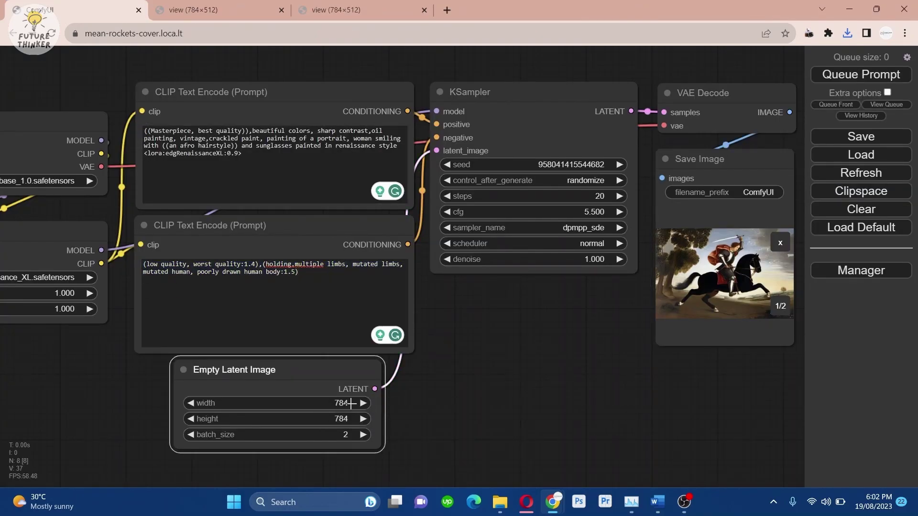
pyautogui.click(372, 403)
pyautogui.write('512')
pyautogui.press('Return')
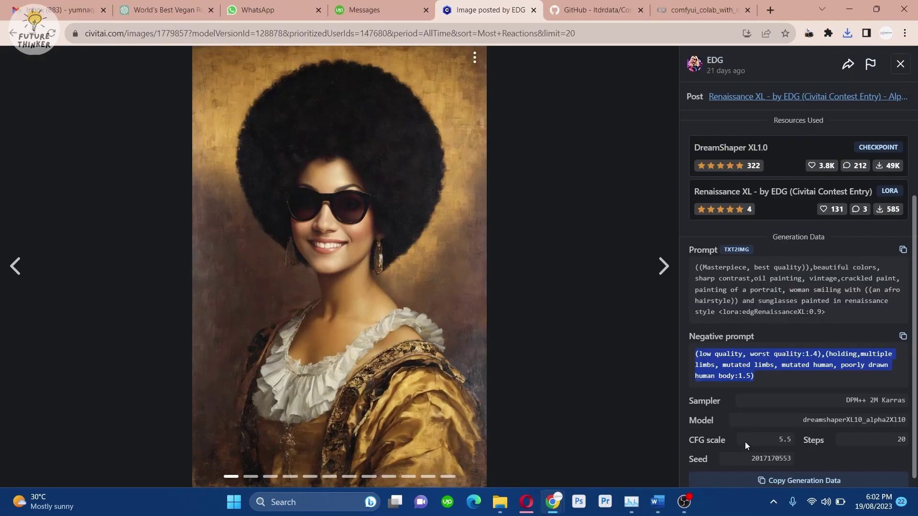
pyautogui.doubleClick(790, 460)
pyautogui.hotkey('alt', 'Tab')
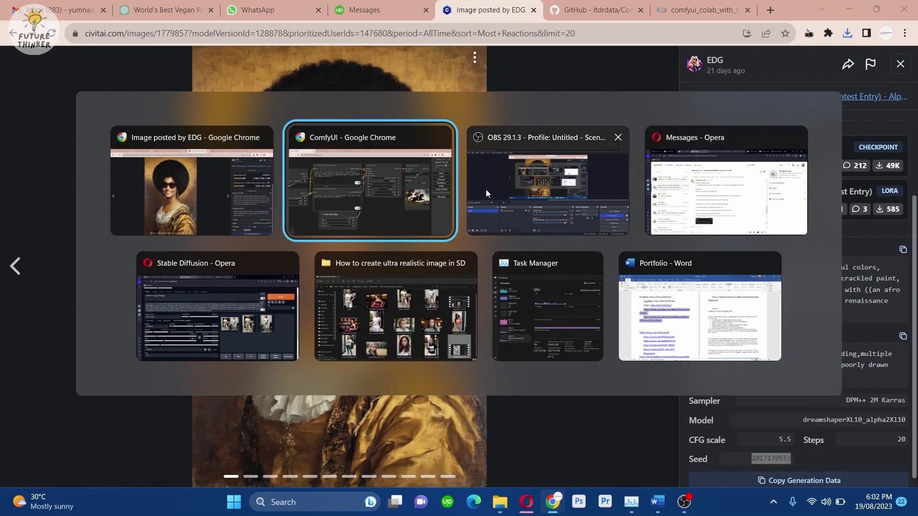
pyautogui.click(573, 165)
pyautogui.moveTo(713, 163); pyautogui.dragTo(621, 163)
pyautogui.hotkey('ctrl', 'v')
pyautogui.press('Return')
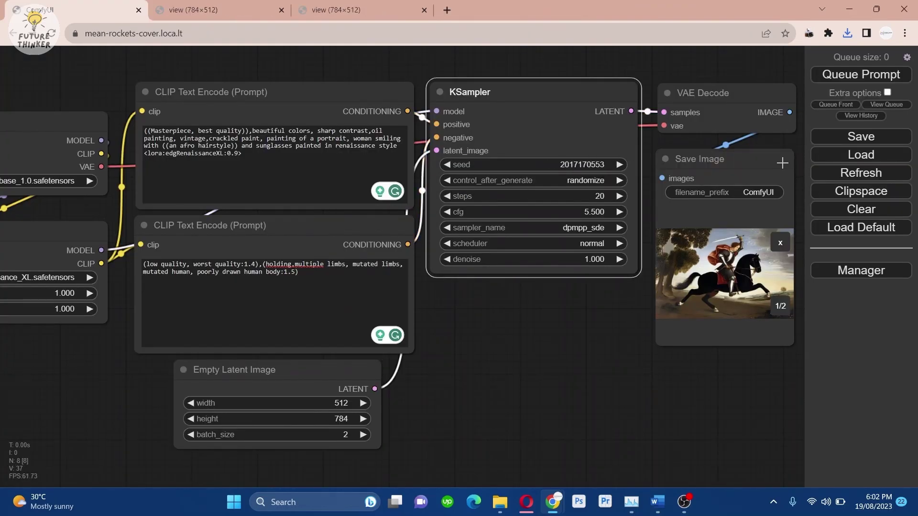
pyautogui.click(588, 228)
# Step: Switch the sampler to dpmpp_sde_gpu and queue the four-image portrait batch
pyautogui.click(593, 372)
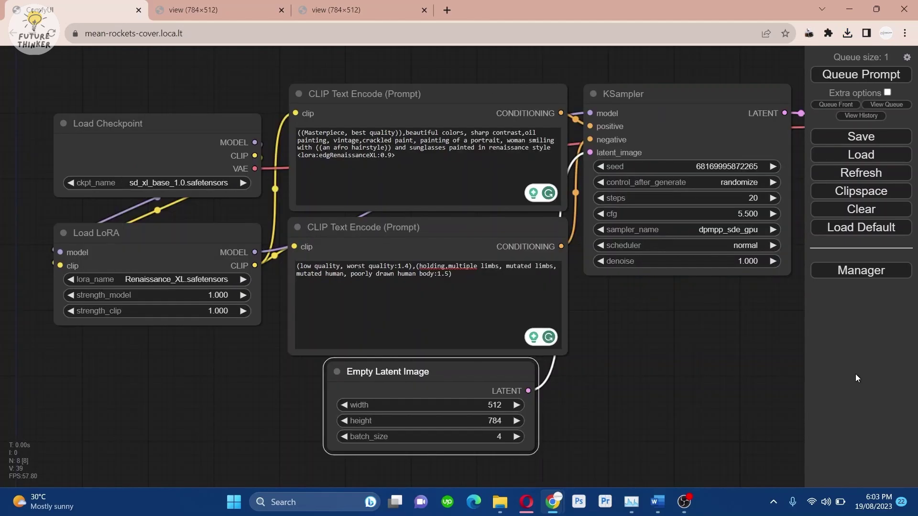
pyautogui.click(878, 75)
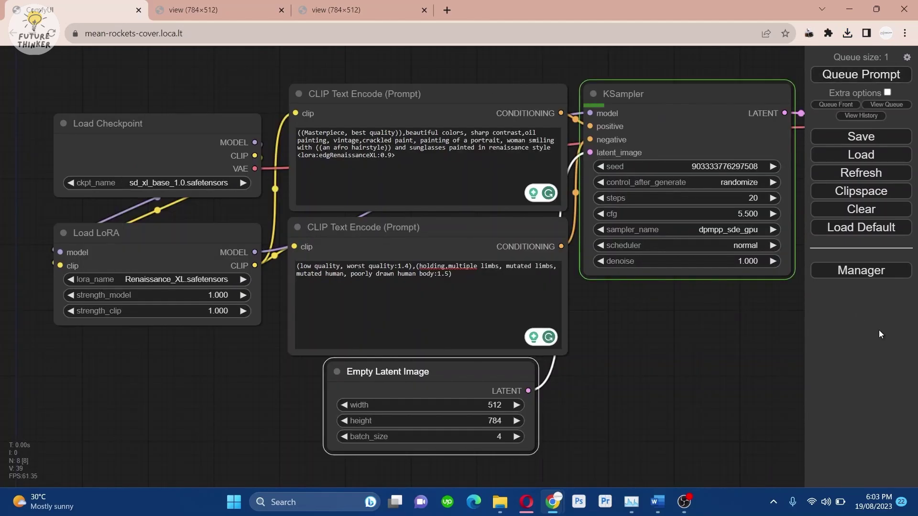